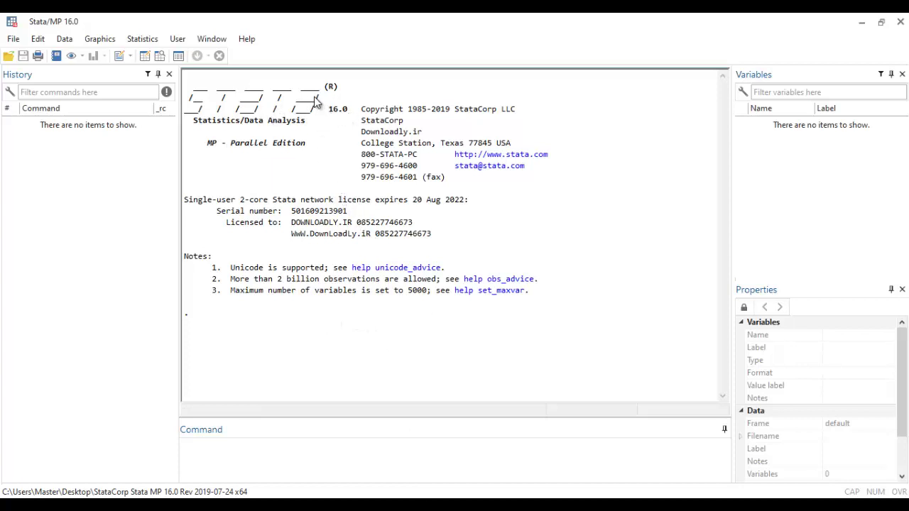
Start an Excel spreadsheet import and select the 'panel data' workbook in Downloads.
click(5, 41)
mouse_move(43, 179)
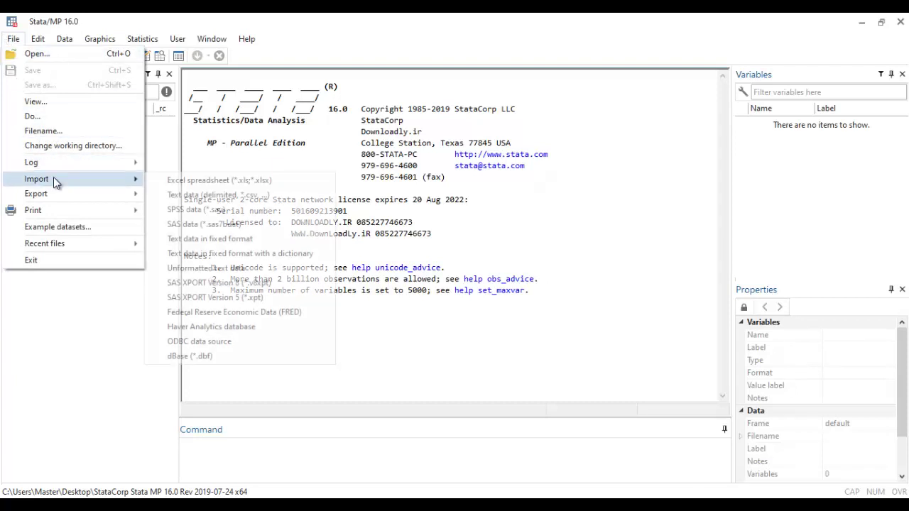
click(190, 182)
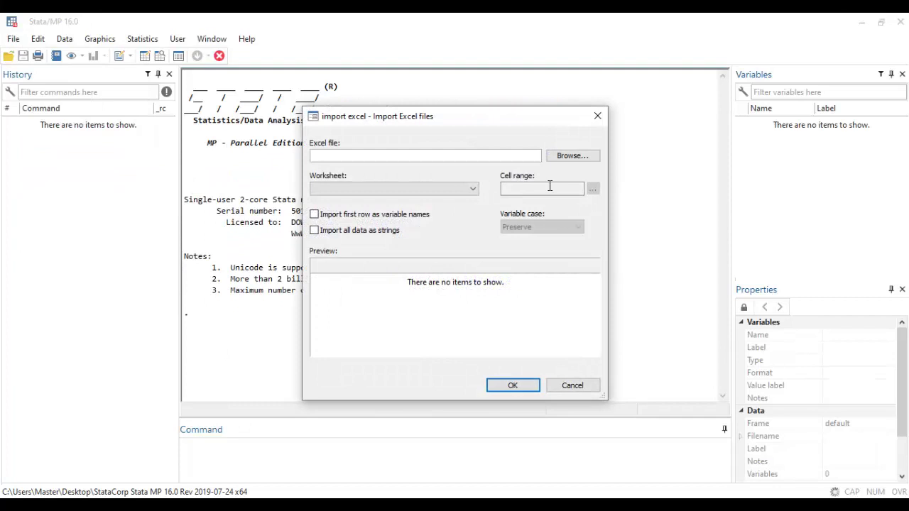
click(572, 155)
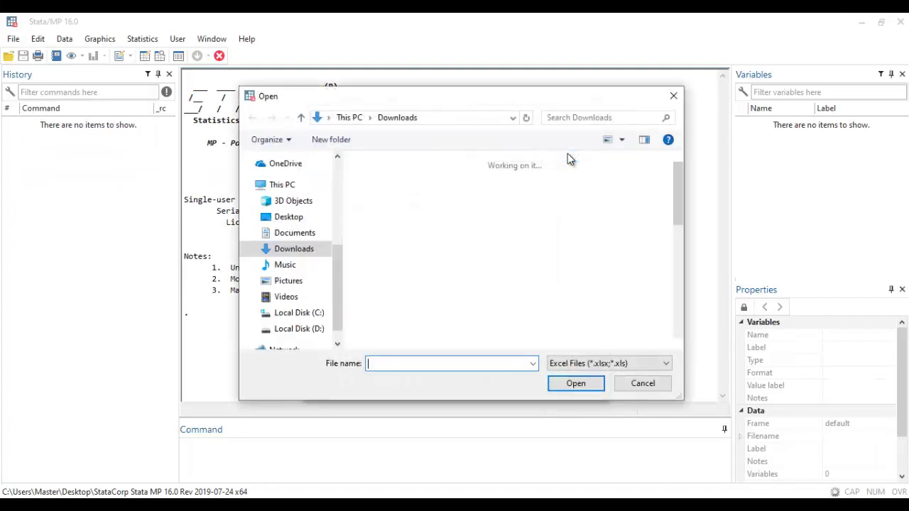
click(387, 313)
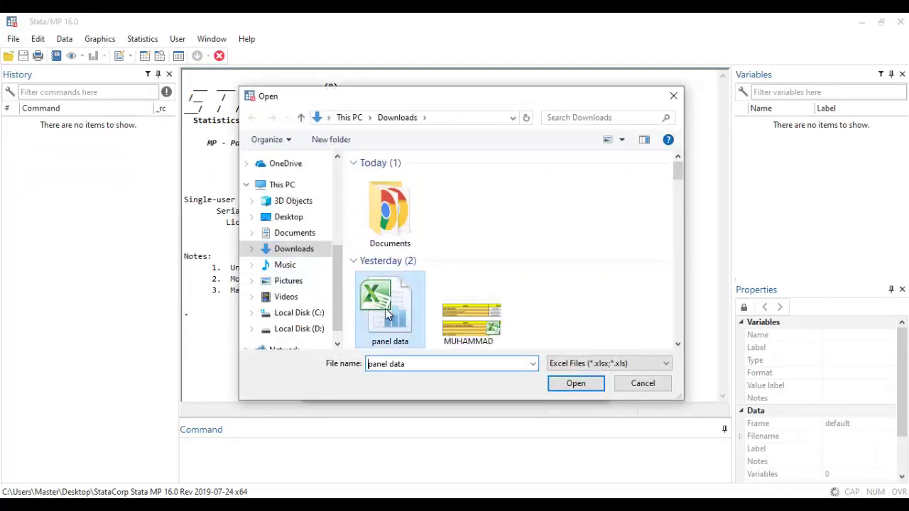
Import worksheet 'deleted' from panel data.xlsx with first-row variable names: 10 variables, 456 observations.
double_click(387, 315)
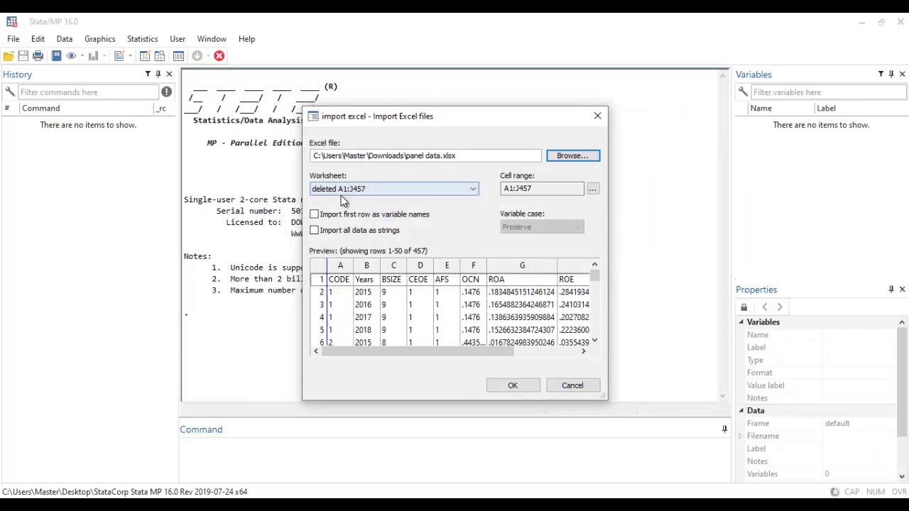
click(399, 192)
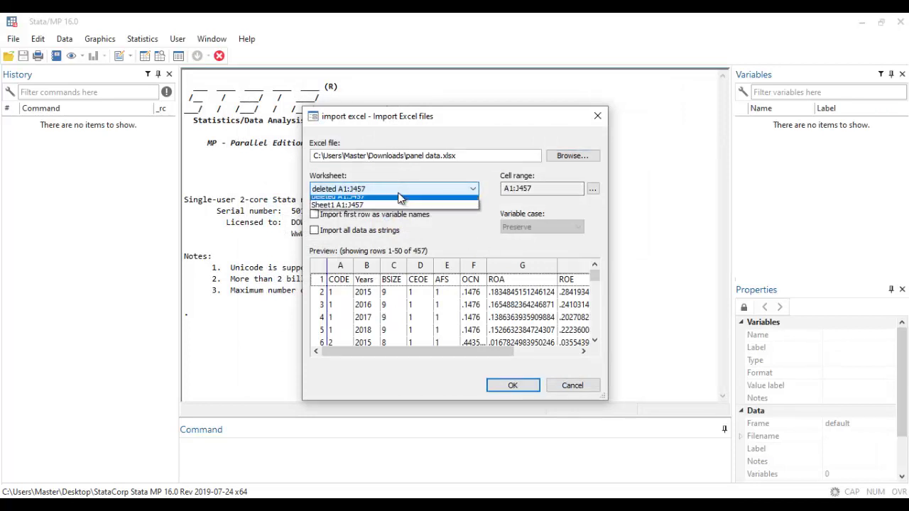
click(398, 193)
click(398, 193)
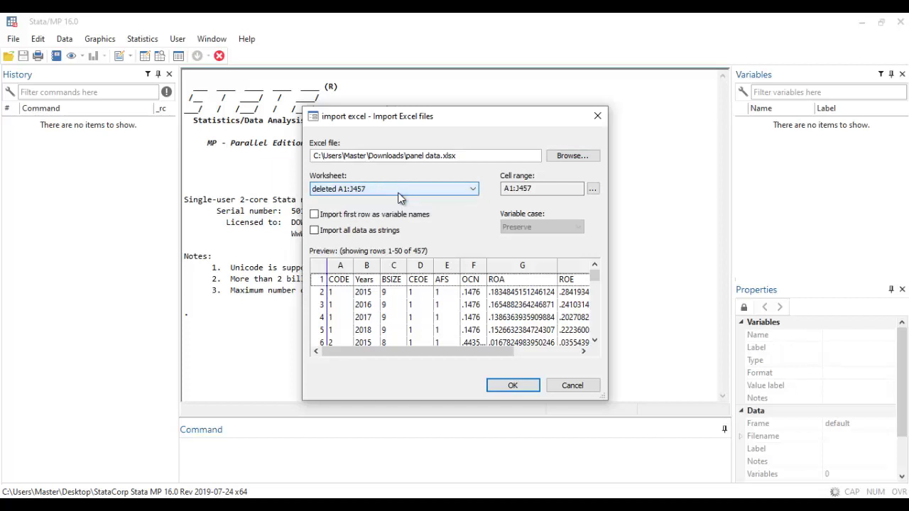
click(398, 193)
click(398, 193)
click(398, 193)
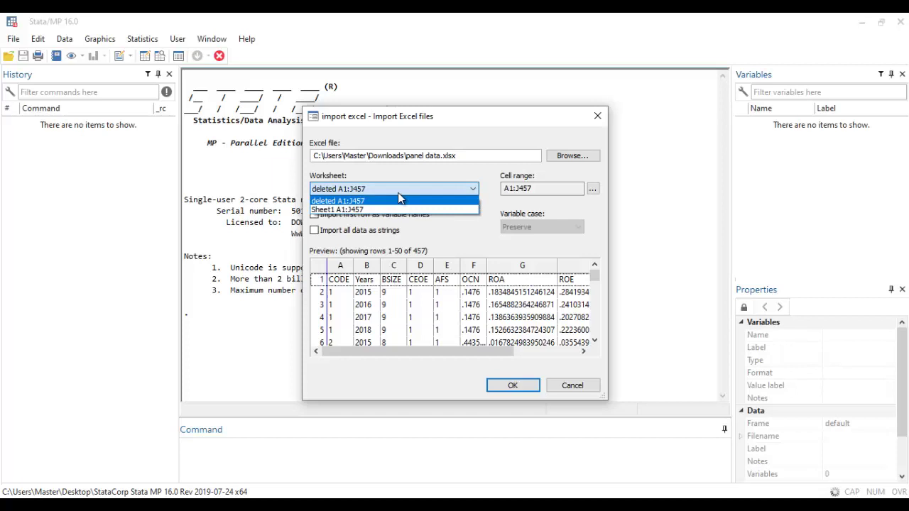
click(398, 193)
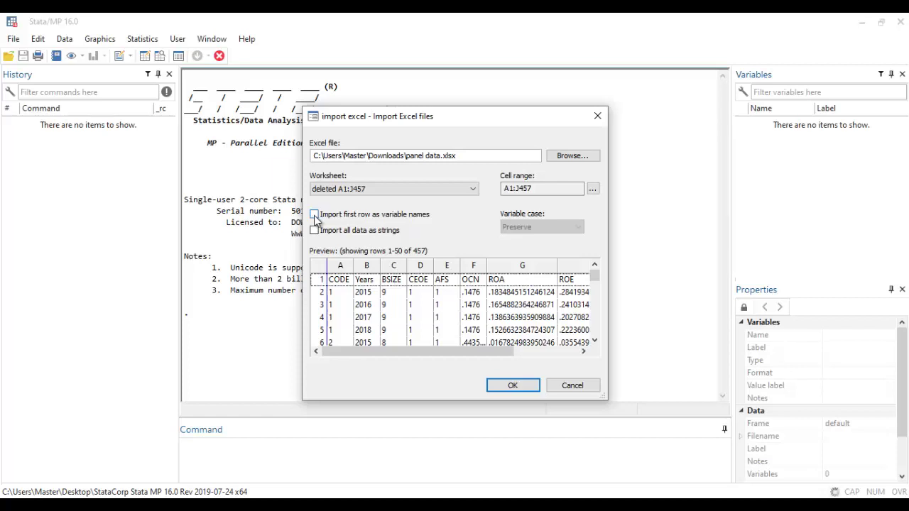
click(316, 215)
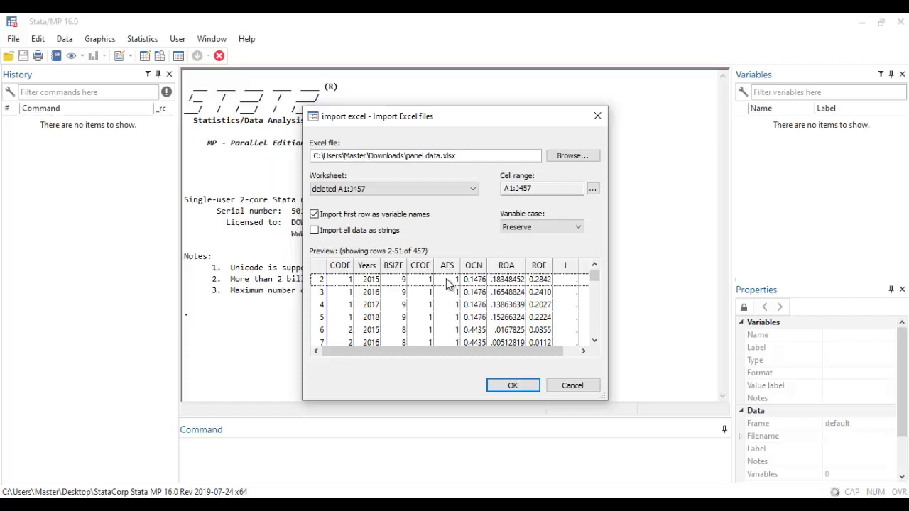
click(513, 387)
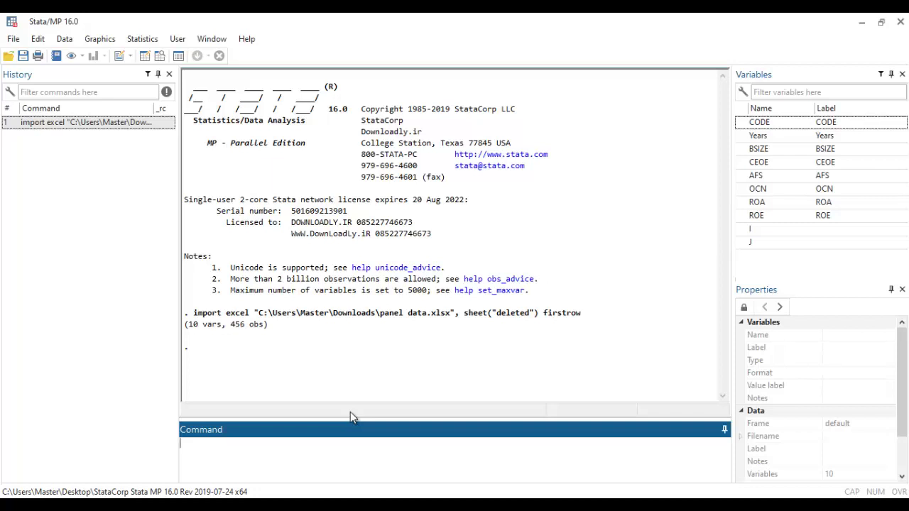
click(142, 39)
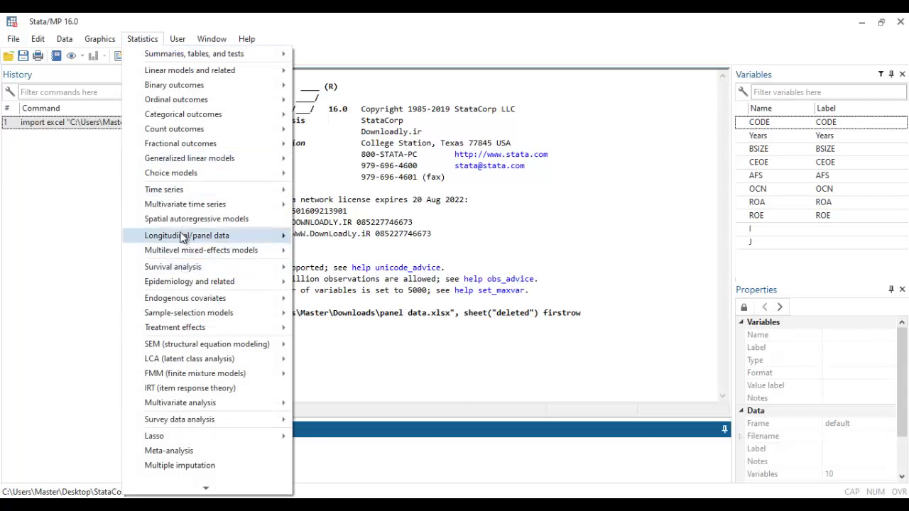
mouse_move(187, 235)
mouse_move(346, 225)
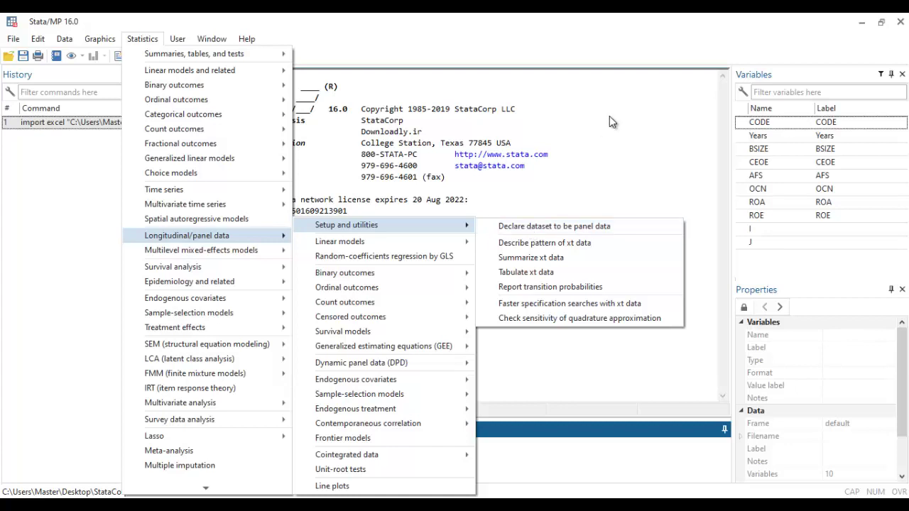
click(582, 148)
click(284, 461)
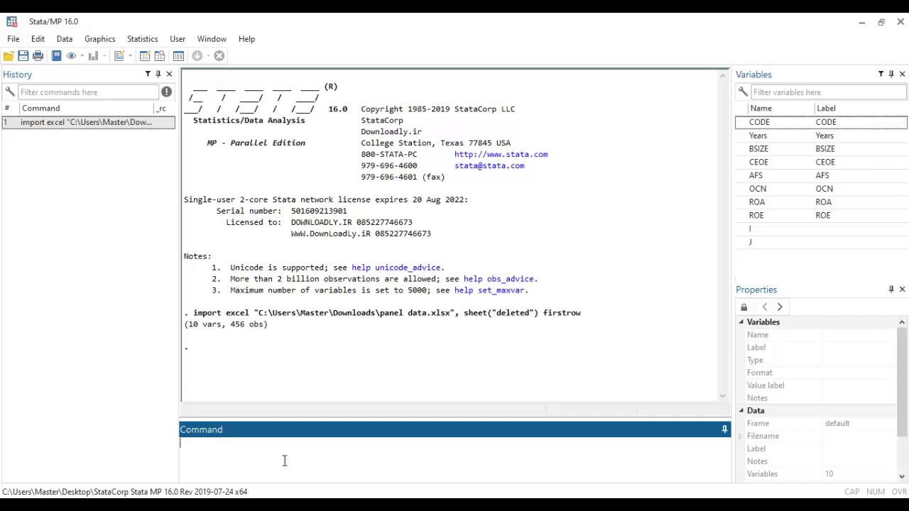
Type the command 'xtset CODE Years' in the Command box.
text(xtseet)
key(BackSpace)
key(BackSpace)
key(BackSpace)
text(t)
text(CODE )
text(Ye)
key(BackSpace)
text(ears)
Run 'xtset CODE YEARS', hitting 'variable YEARS not found', then retype 'xtset CODE Years'.
key(ctrl+a)
click(284, 461)
key(BackSpace)
key(BackSpace)
key(BackSpace)
key(BackSpace)
text(Y)
text(EAR)
key(BackSpace)
key(BackSpace)
key(BackSpace)
key(BackSpace)
text(EARS)
key(Return)
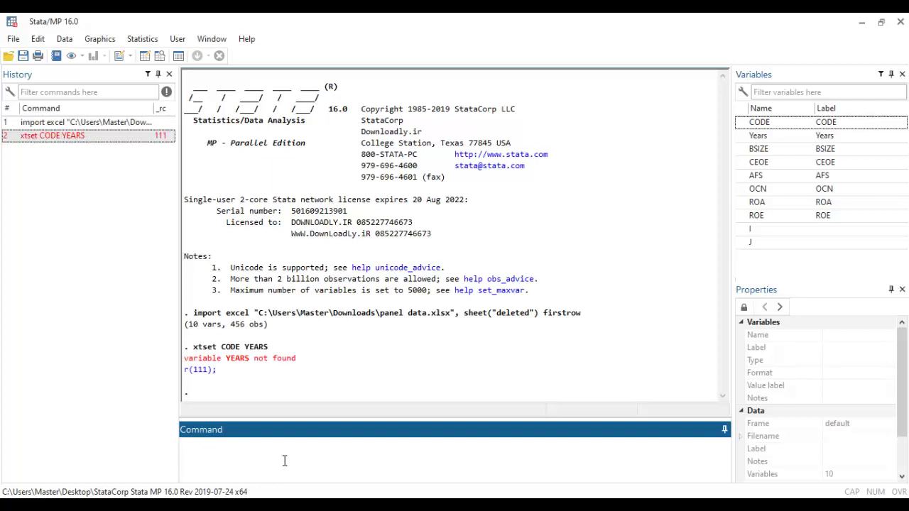
text(xtset CODE Years)
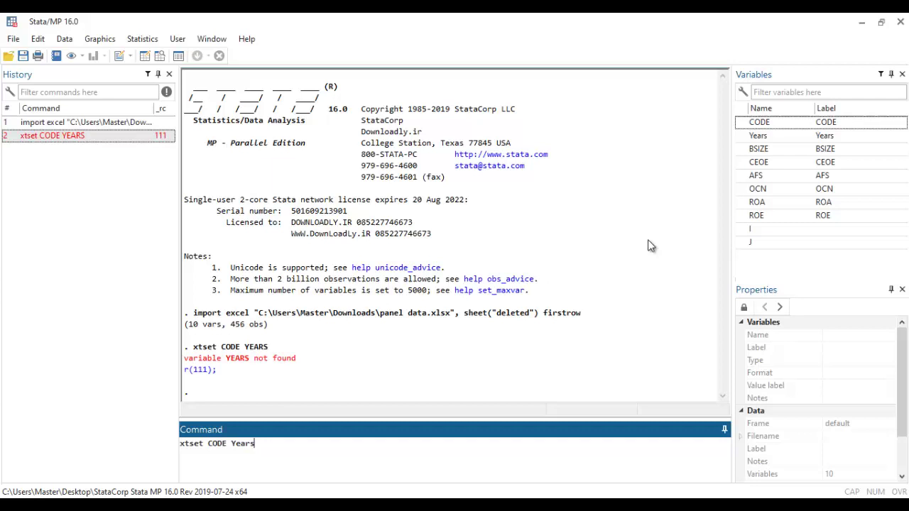
Run xtset with CODE and Years from the Variables pane: strongly balanced, 2015–2018.
key(BackSpace)
key(BackSpace)
key(BackSpace)
key(BackSpace)
key(BackSpace)
key(BackSpace)
key(BackSpace)
key(BackSpace)
key(BackSpace)
key(BackSpace)
key(BackSpace)
double_click(759, 123)
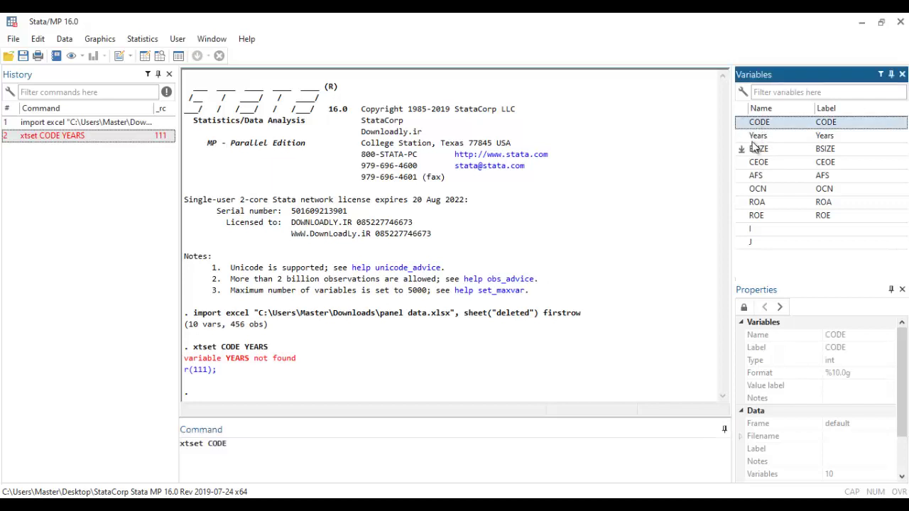
double_click(756, 139)
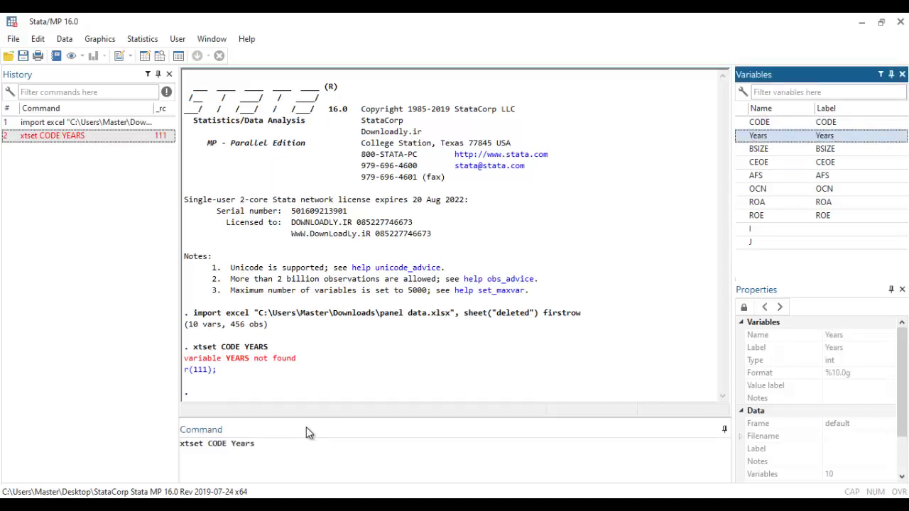
click(292, 445)
key(Return)
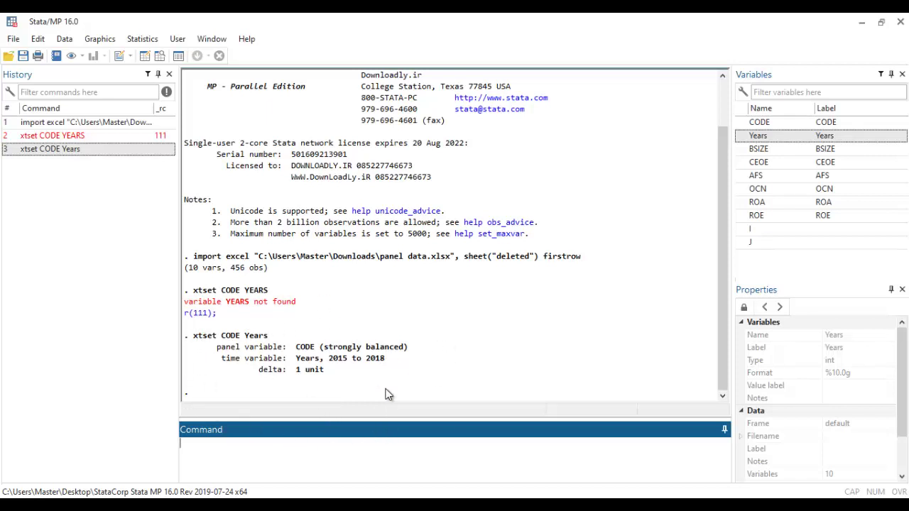
In the Declare dataset to be panel data dialog, set Years as a yearly time variable.
click(142, 44)
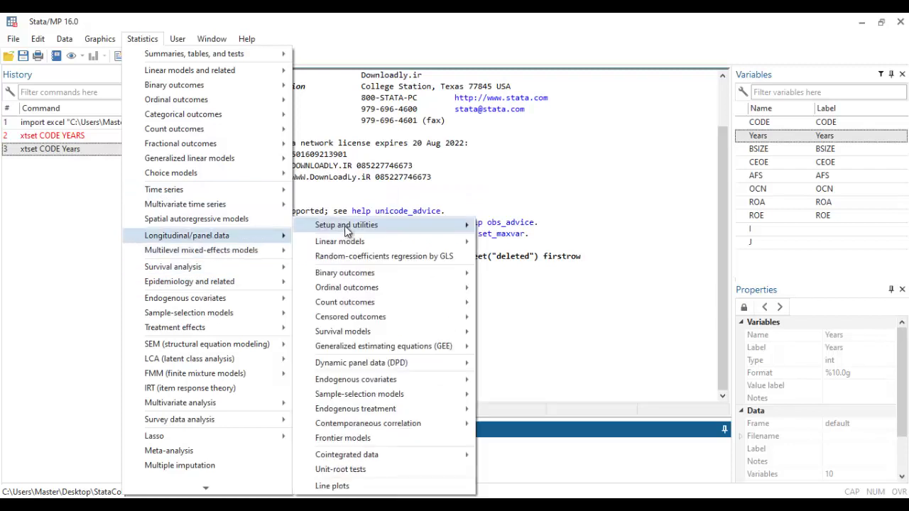
mouse_move(347, 225)
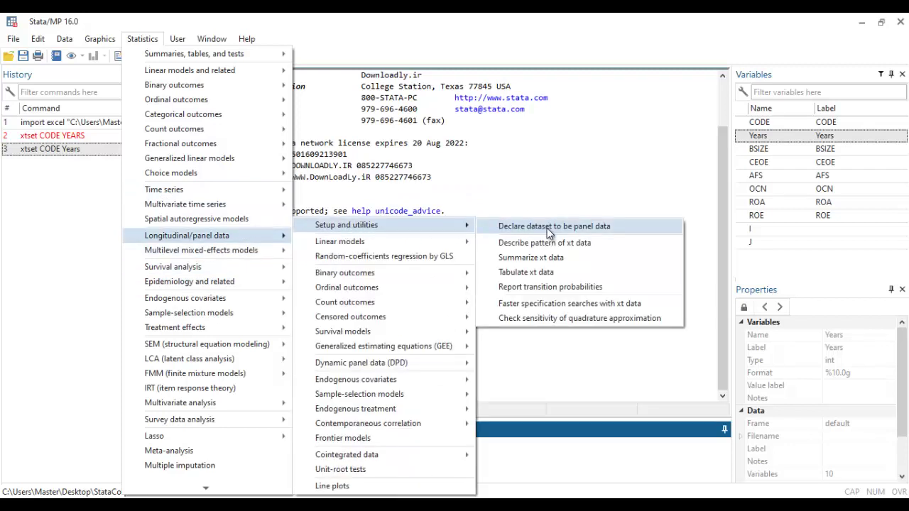
click(550, 228)
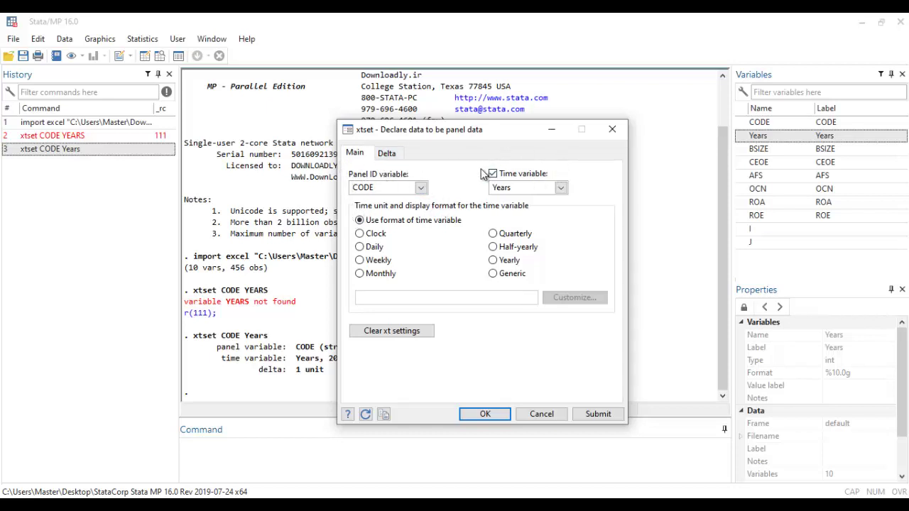
double_click(562, 188)
click(493, 260)
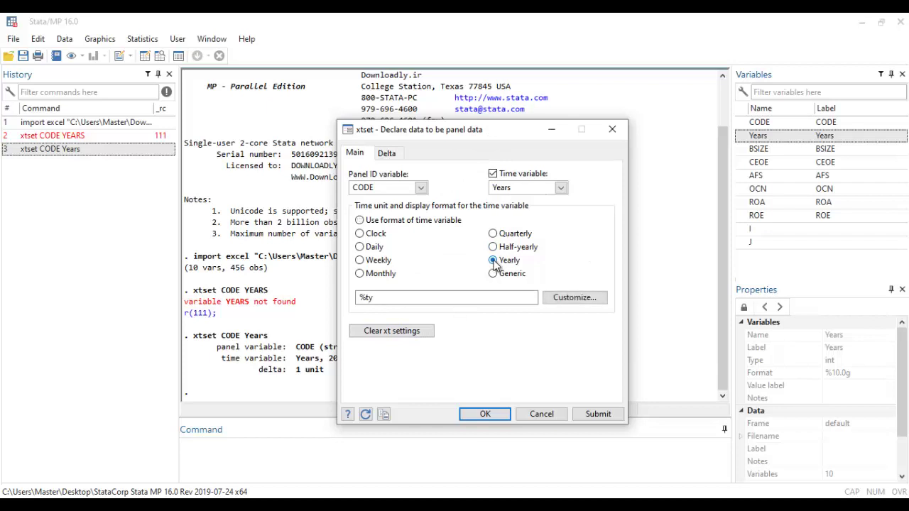
click(480, 416)
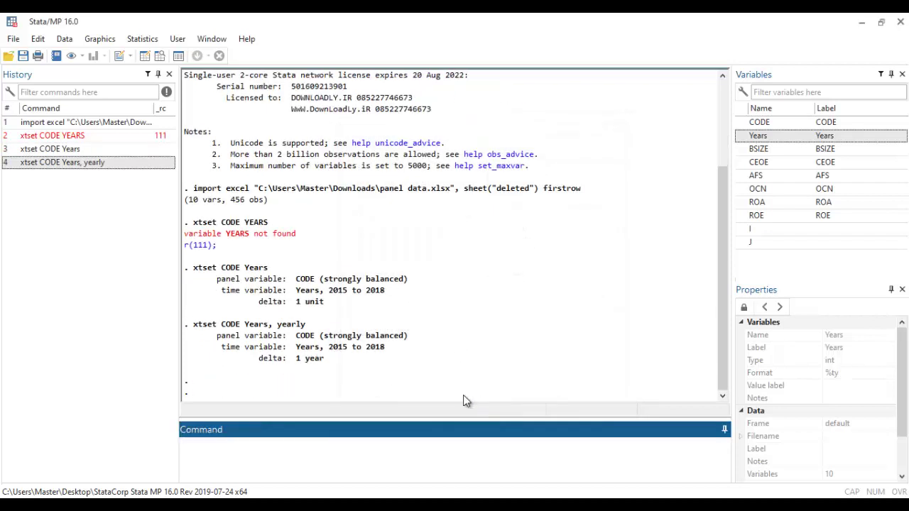